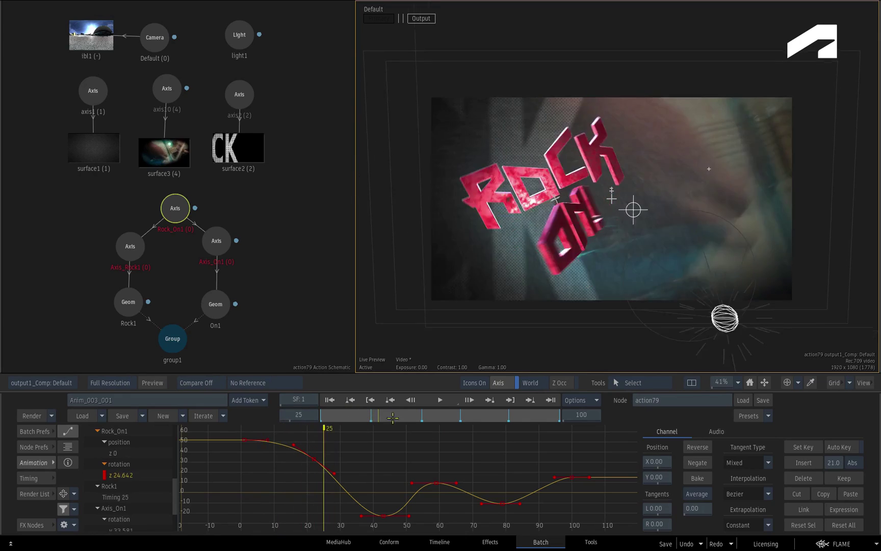
Scrub through the ROCK ON title animation to preview its keyframed rotation
left_click_drag(393, 417, 313, 421)
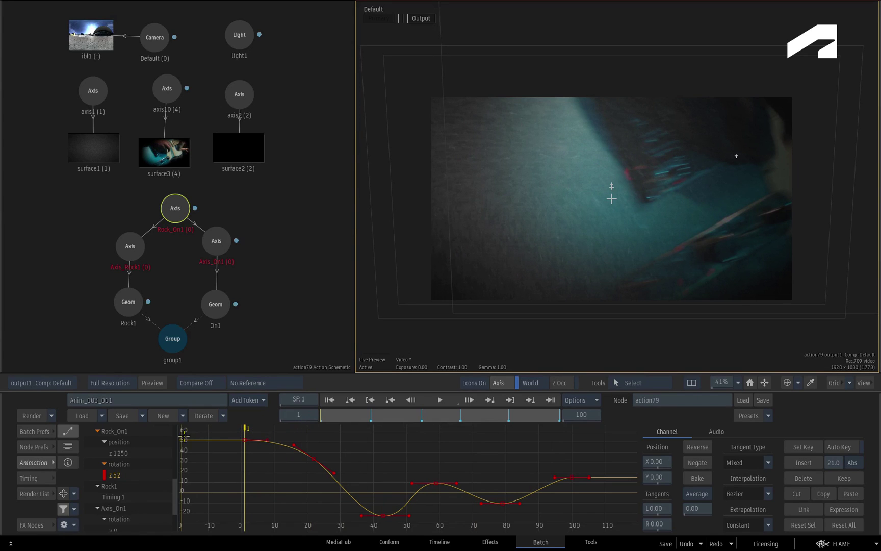
Play the ROCK ON animation in Dope Sheet view, ending on frame 32
left_click(68, 447)
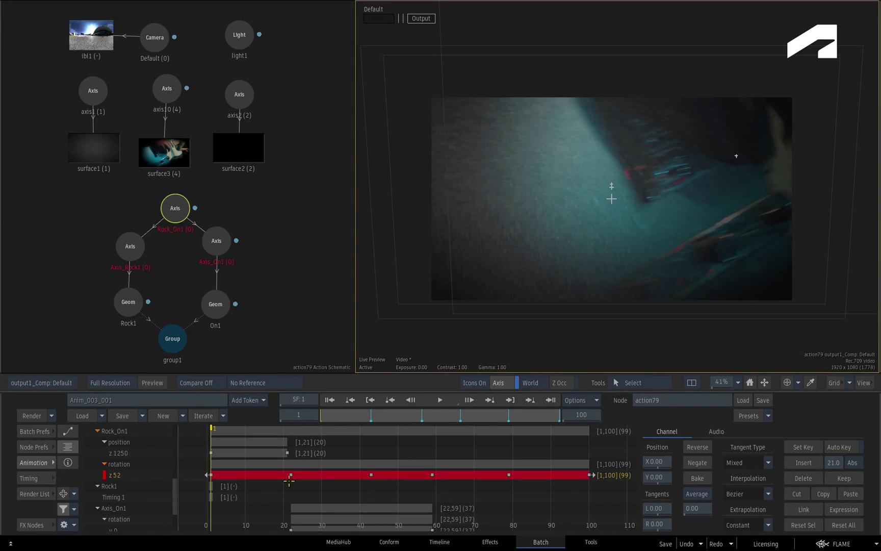
key("space")
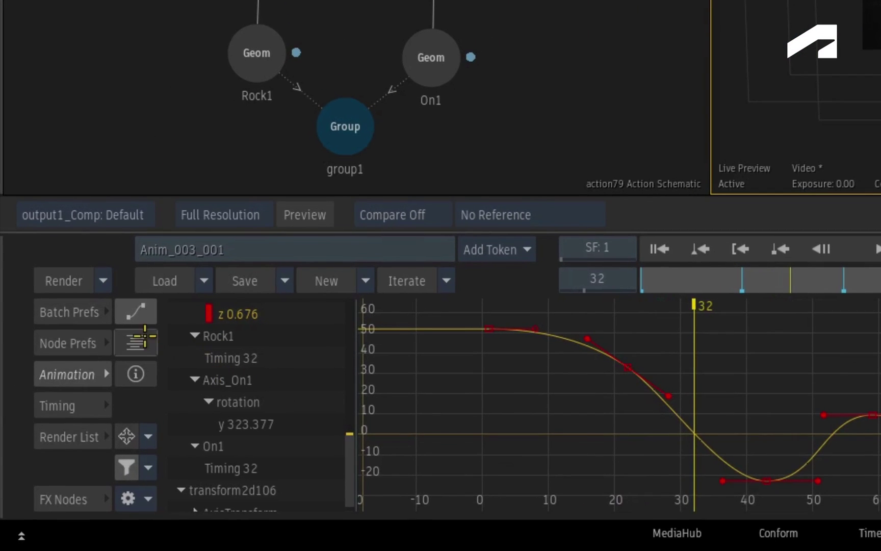
left_click(125, 357)
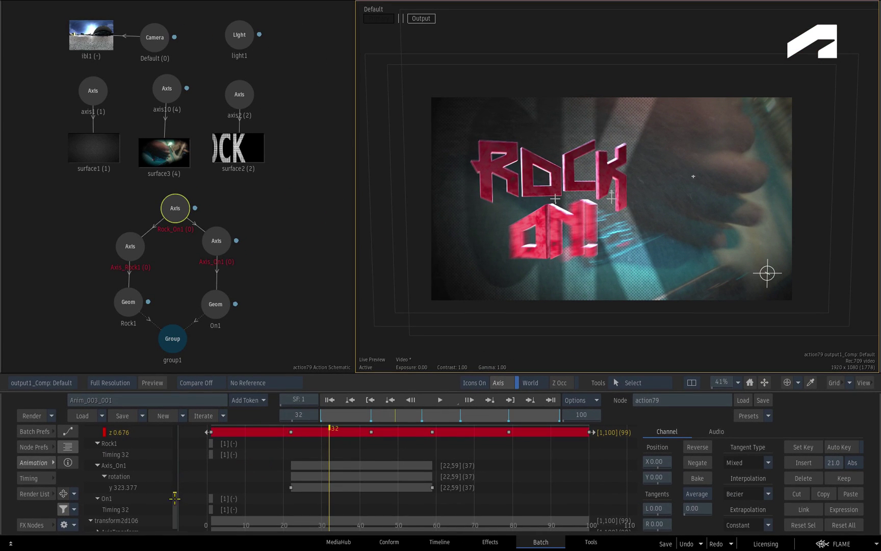
scroll(174, 503, "up", 2)
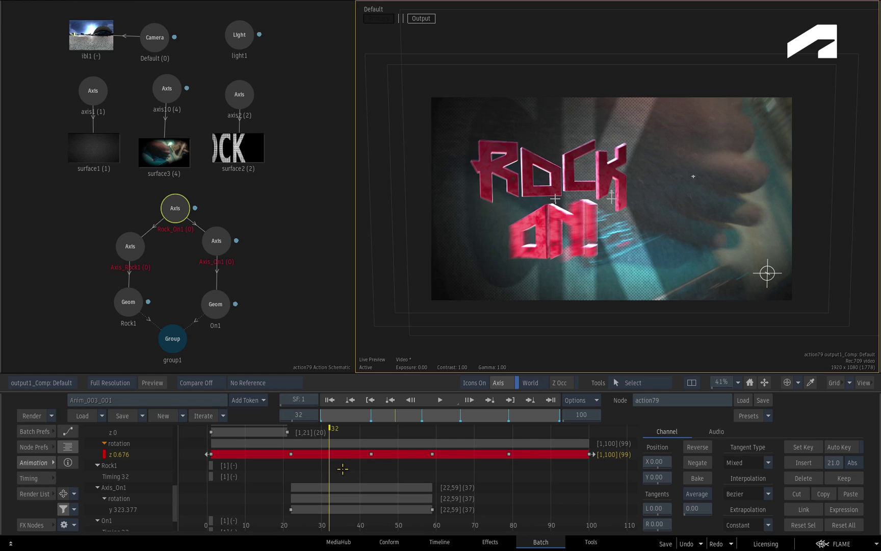
scroll(184, 444, "up", 6)
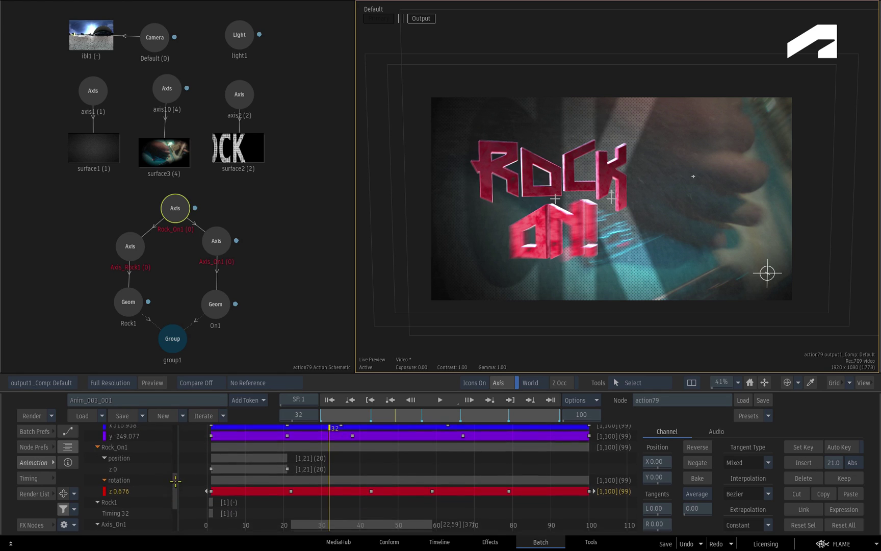
scroll(184, 443, "down", 2)
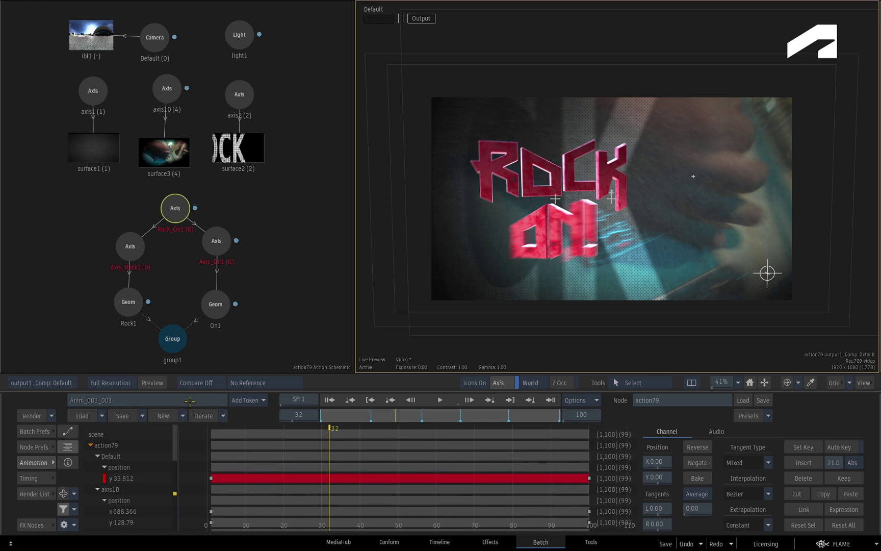
scroll(176, 451, "down", 7)
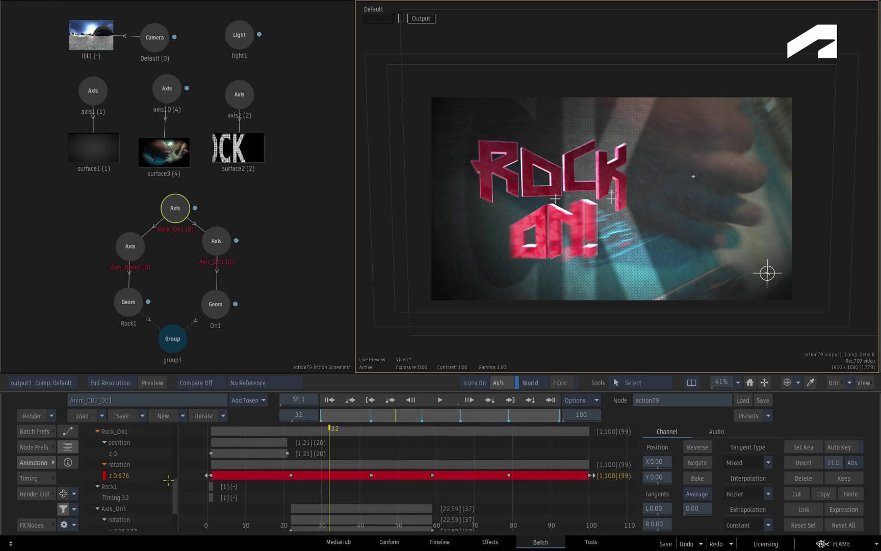
left_click(73, 508)
left_click(106, 420)
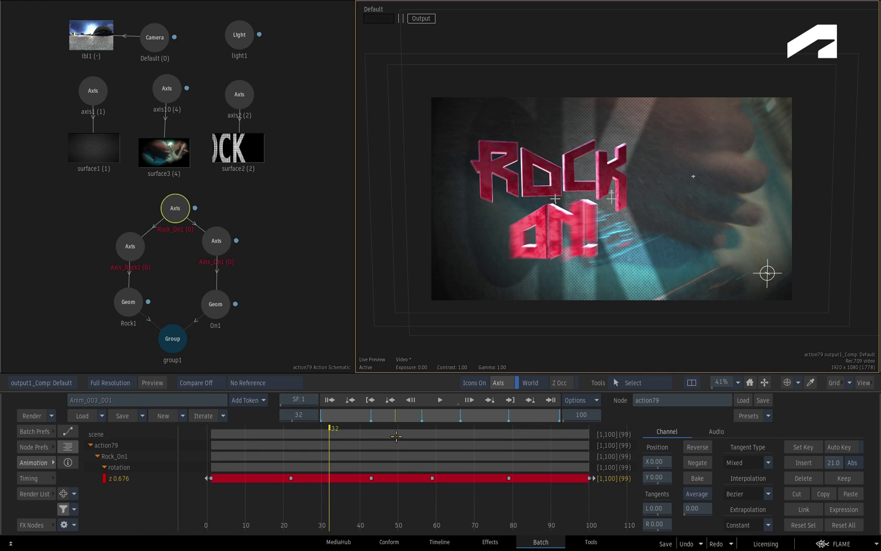
mouse_move(397, 415)
left_mouse_down()
mouse_move(431, 416)
mouse_move(377, 416)
mouse_move(385, 426)
left_mouse_up()
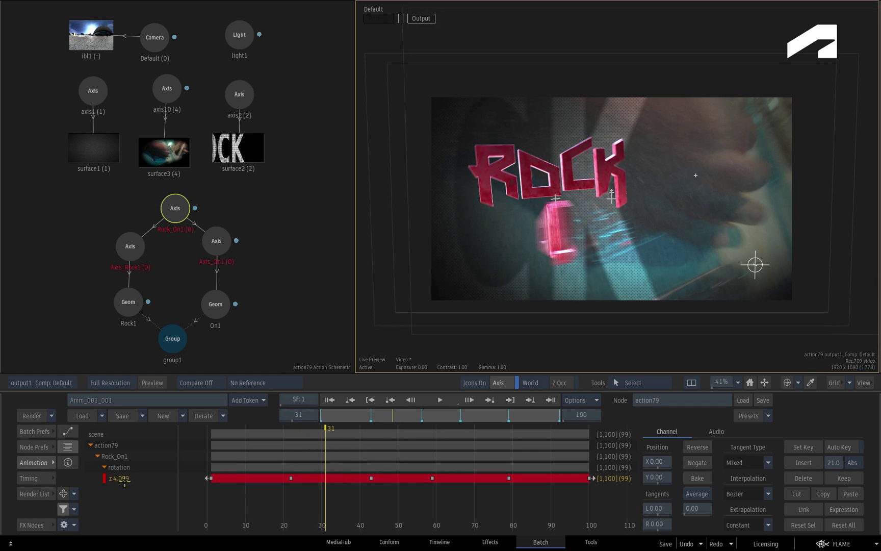
left_click(73, 506)
left_click(89, 446)
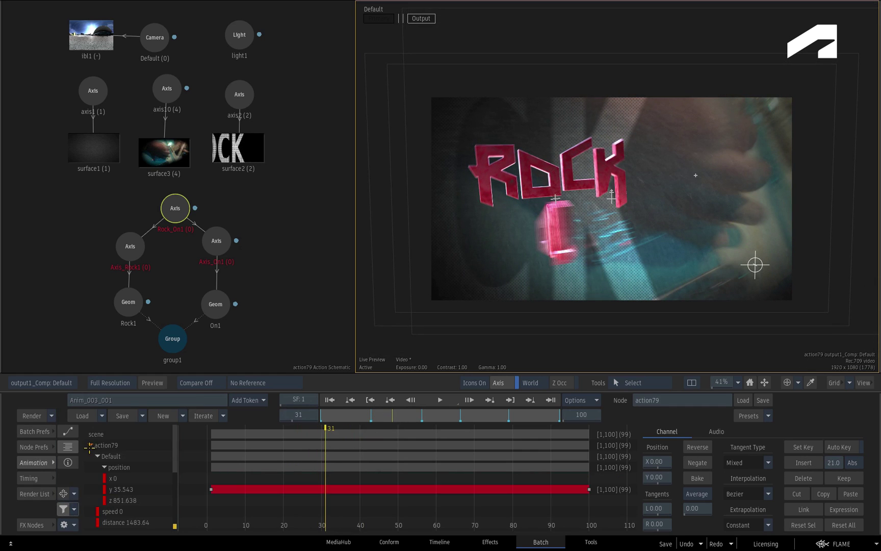
mouse_move(179, 458)
left_mouse_down()
mouse_move(170, 523)
mouse_move(175, 457)
left_mouse_up()
left_click(63, 508)
left_click(92, 421)
left_click_drag(173, 448, 174, 513)
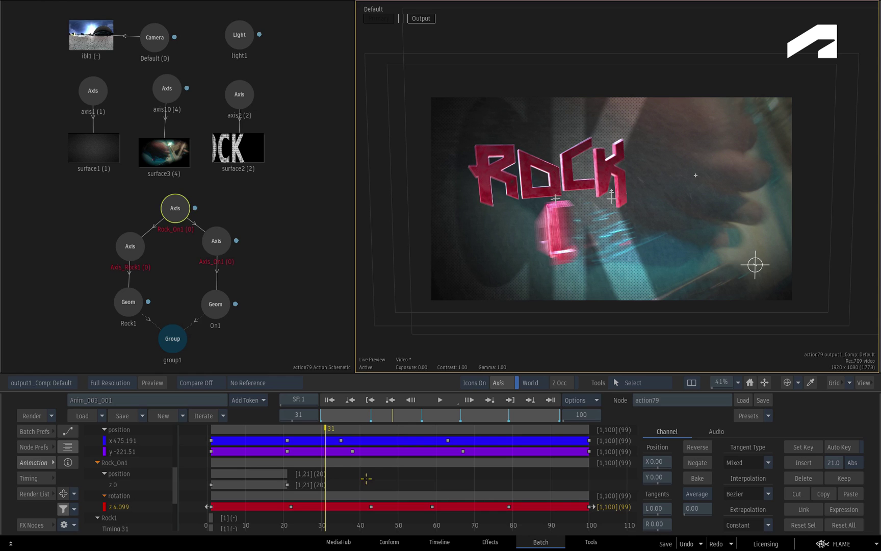
Move to frame 34 and show the Dope Sheet settings (Regen, Snap Keyframes, Channel Selection)
left_click_drag(393, 415, 399, 416)
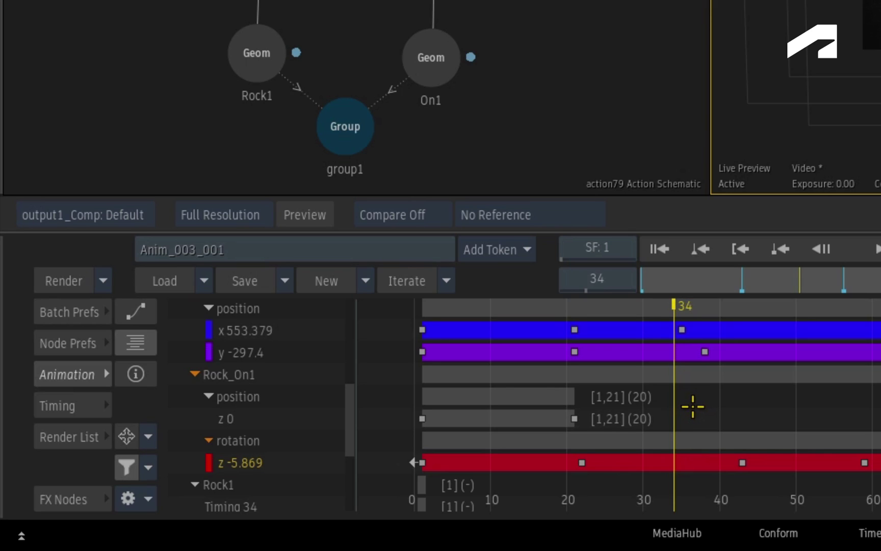
left_click(151, 497)
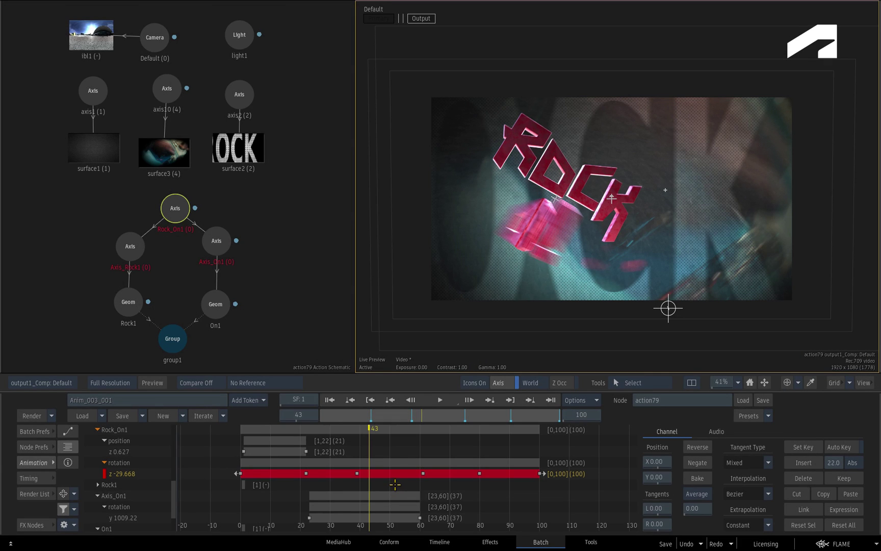
Move one Rock_On1 z-rotation key, change its value, and slide later keys 3–4 frames earlier
mouse_move(358, 473)
left_mouse_down()
mouse_move(365, 471)
mouse_move(341, 474)
mouse_move(391, 474)
mouse_move(337, 474)
mouse_move(362, 476)
left_mouse_up()
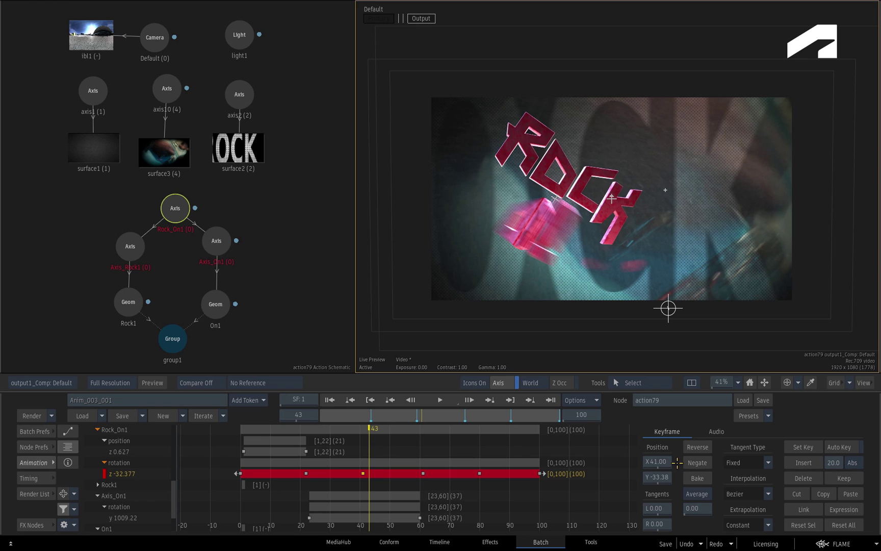
left_click_drag(663, 477, 721, 461)
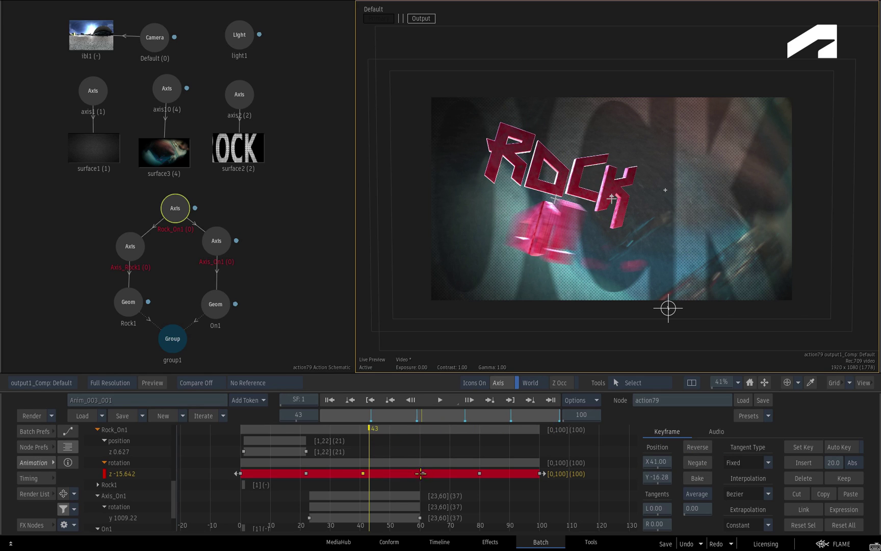
left_click(424, 474)
left_click(480, 474)
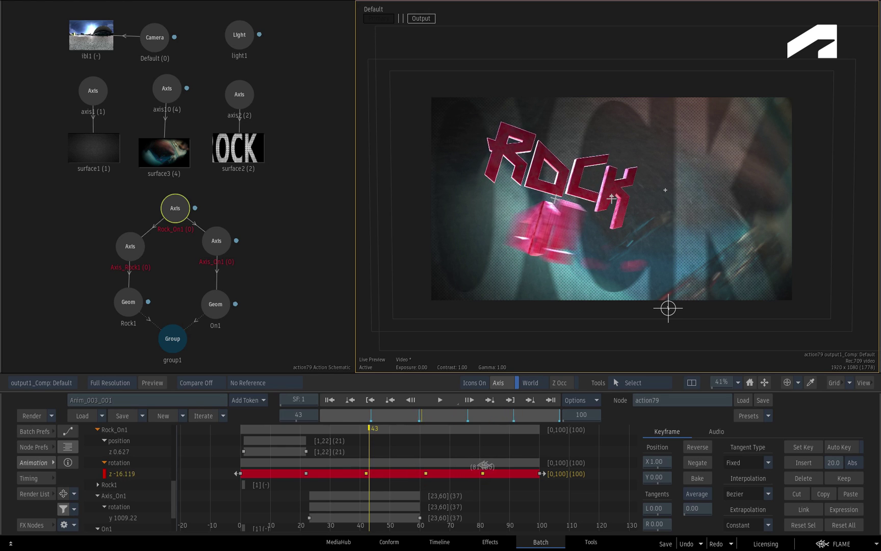
left_click_drag(473, 468, 495, 466)
left_click_drag(658, 462, 664, 466)
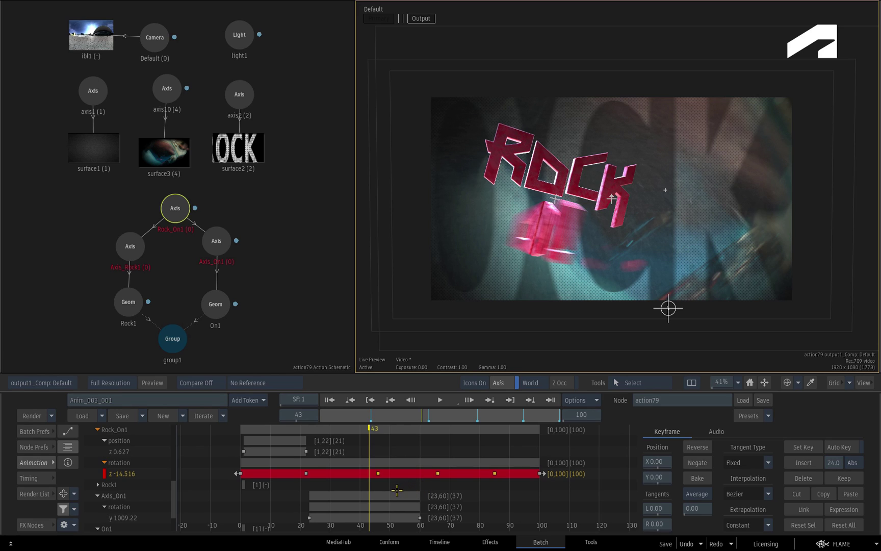
Slide the Axis_On1 rotation keys one frame later to span frames 24–61
left_click(379, 517)
mouse_move(378, 517)
left_mouse_down()
mouse_move(386, 517)
mouse_move(367, 515)
mouse_move(377, 511)
left_mouse_up()
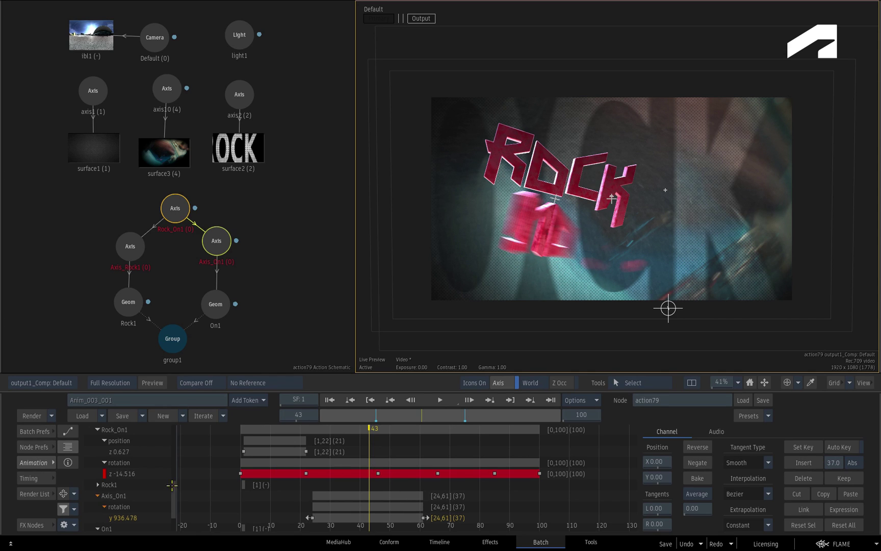
Shift the whole Rock_On1 channel group two frames earlier, then select all scene channels
scroll(173, 493, "up", 3)
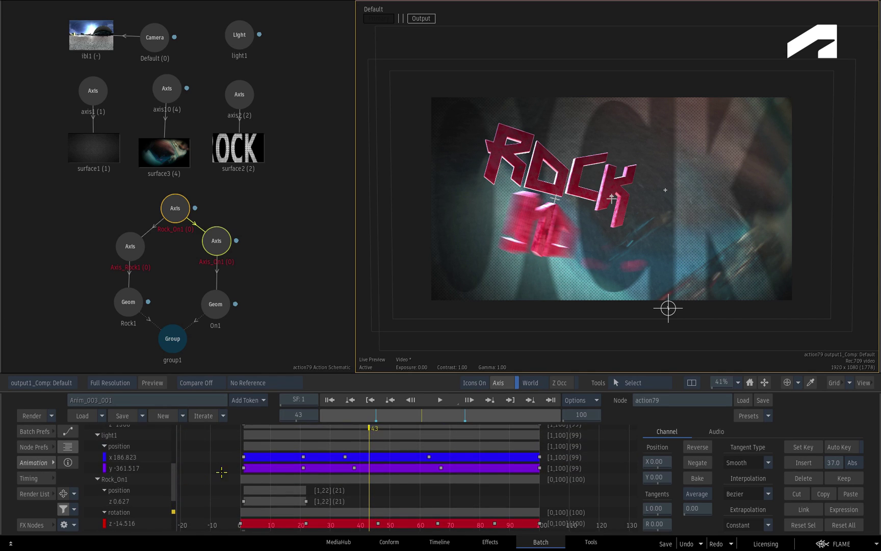
left_click(274, 476)
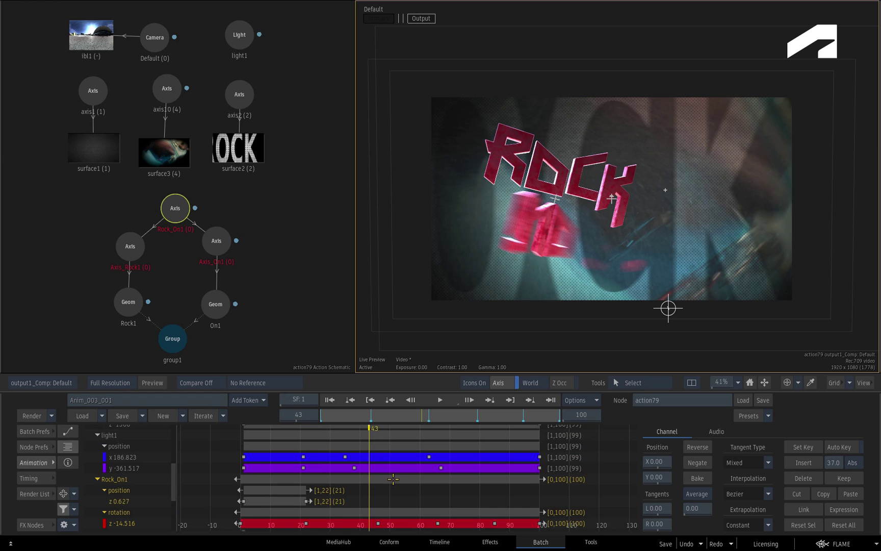
left_click_drag(393, 478, 395, 477)
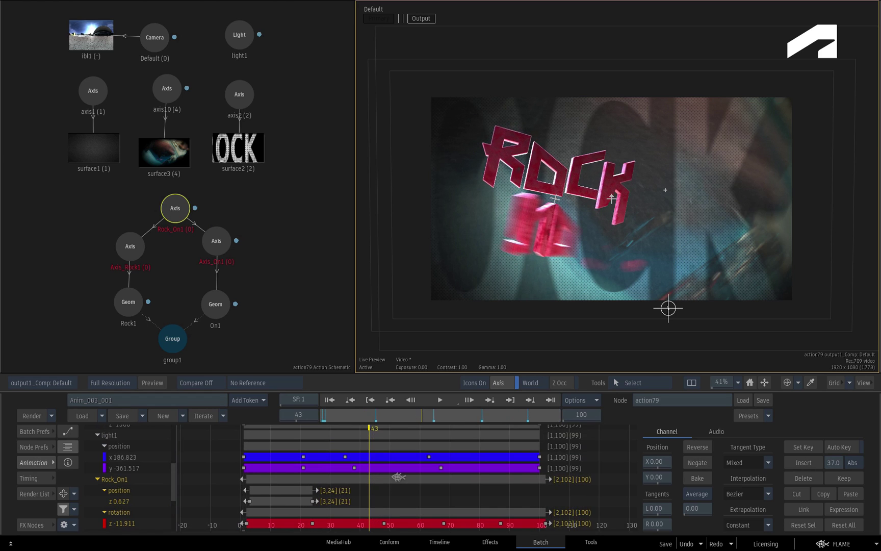
left_click_drag(398, 477, 391, 477)
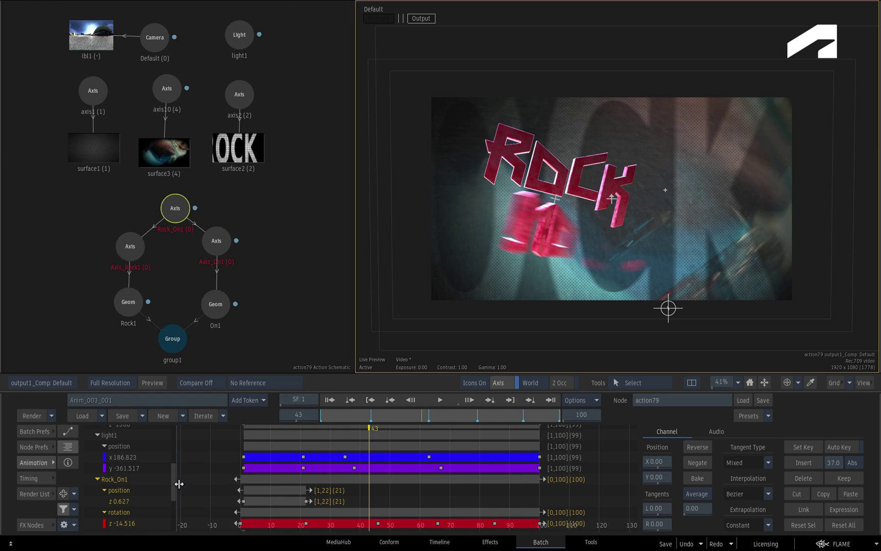
scroll(172, 491, "up", 10)
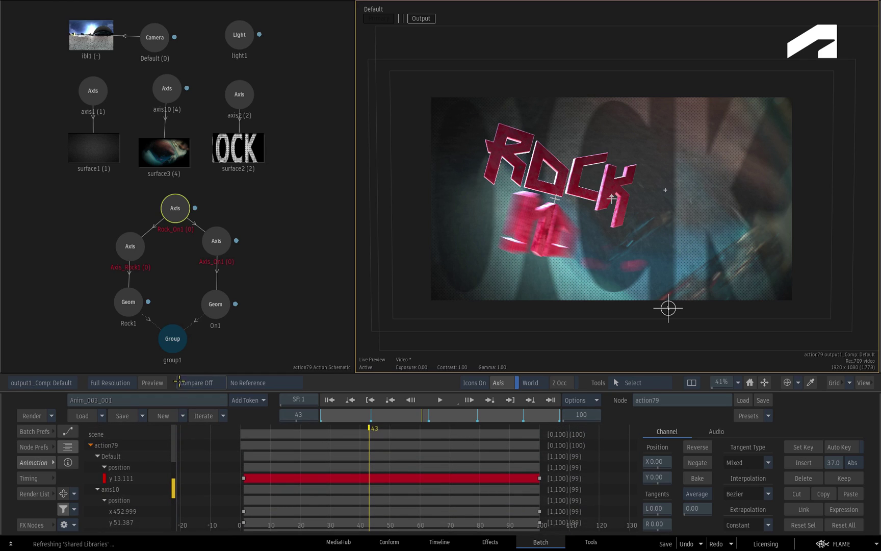
left_click(99, 434)
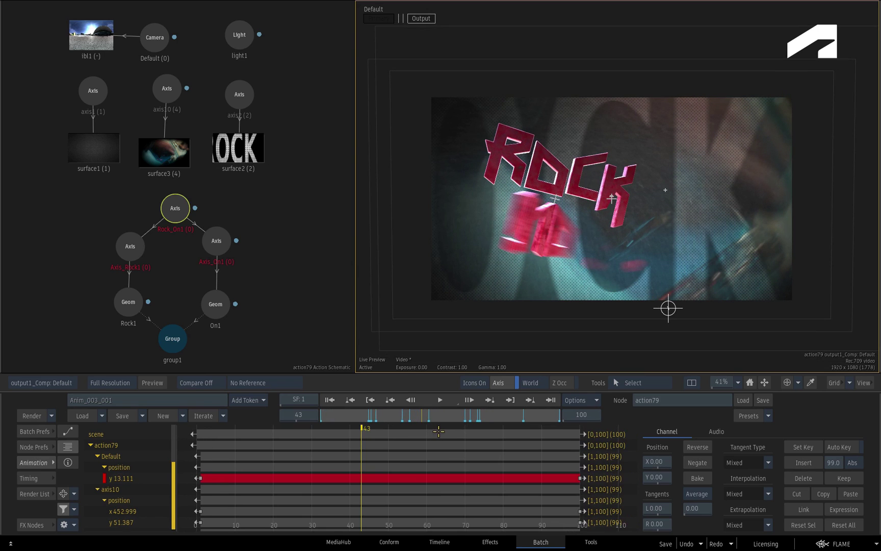
Isolate Rock_On1's z rotation, moving its last key to frame 94 and first key earlier
mouse_move(407, 471)
left_mouse_down()
mouse_move(418, 478)
mouse_move(374, 478)
mouse_move(396, 477)
mouse_move(397, 467)
left_mouse_up()
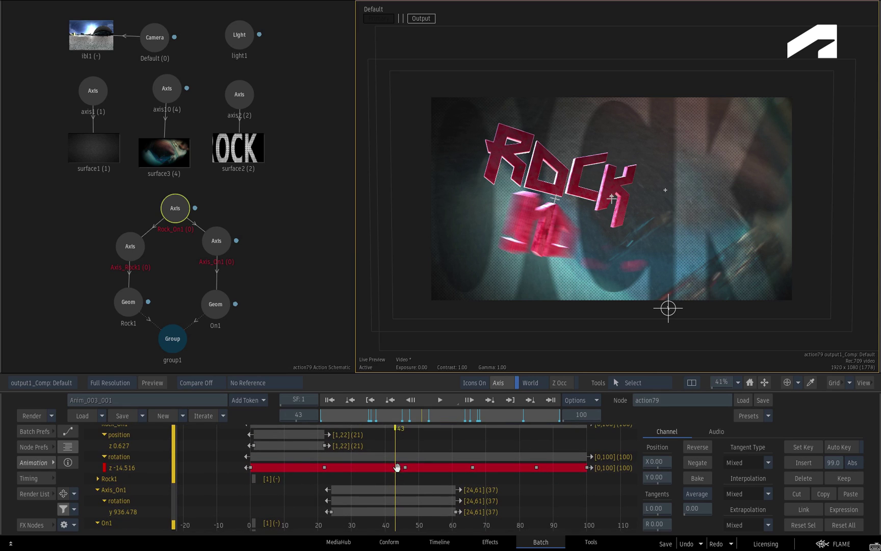
left_click(438, 469)
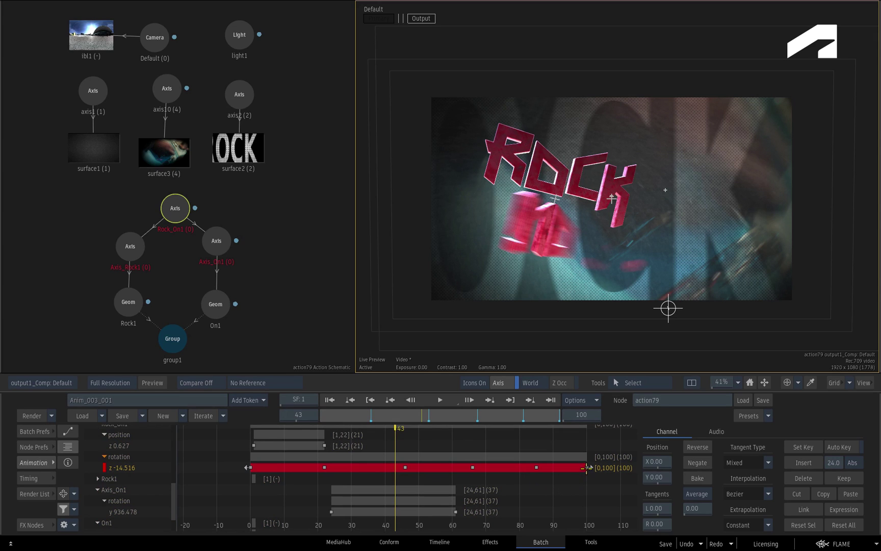
mouse_move(586, 468)
left_mouse_down()
mouse_move(559, 467)
mouse_move(582, 467)
left_mouse_up()
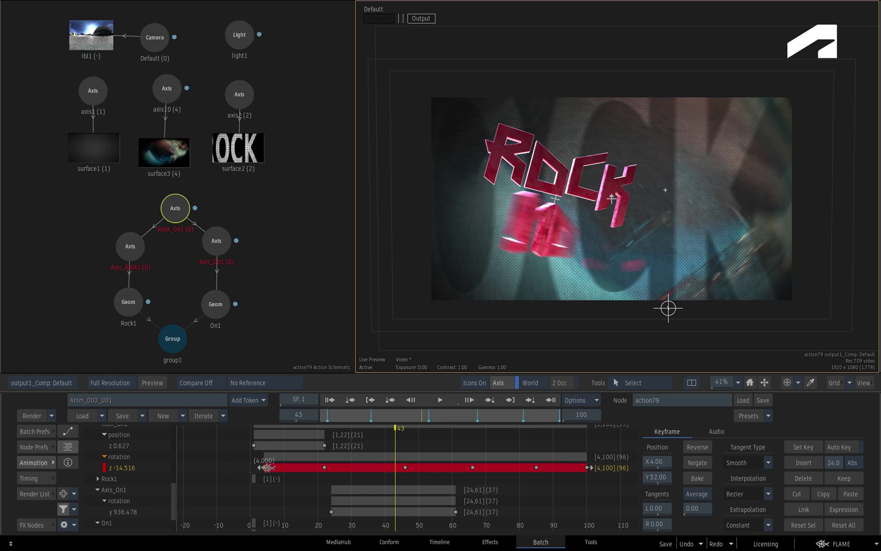
left_click_drag(283, 467, 263, 470)
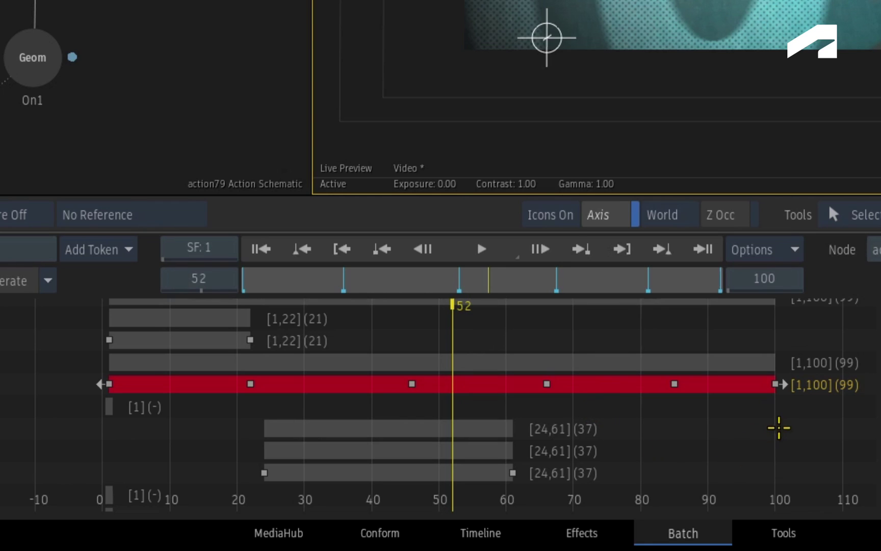
Rescale the z rotation bar's timing to end at 93, then 68, and review editor options
left_click_drag(786, 386, 588, 389)
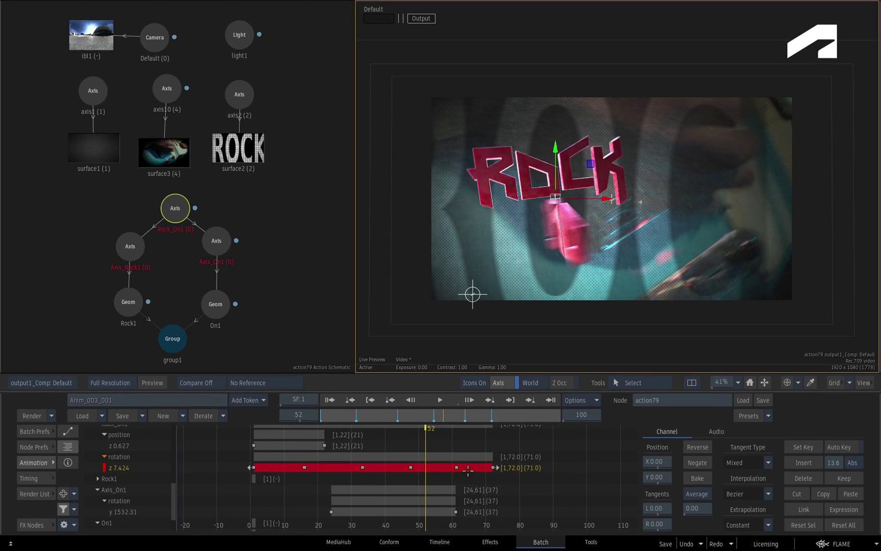
left_click_drag(469, 470, 586, 458)
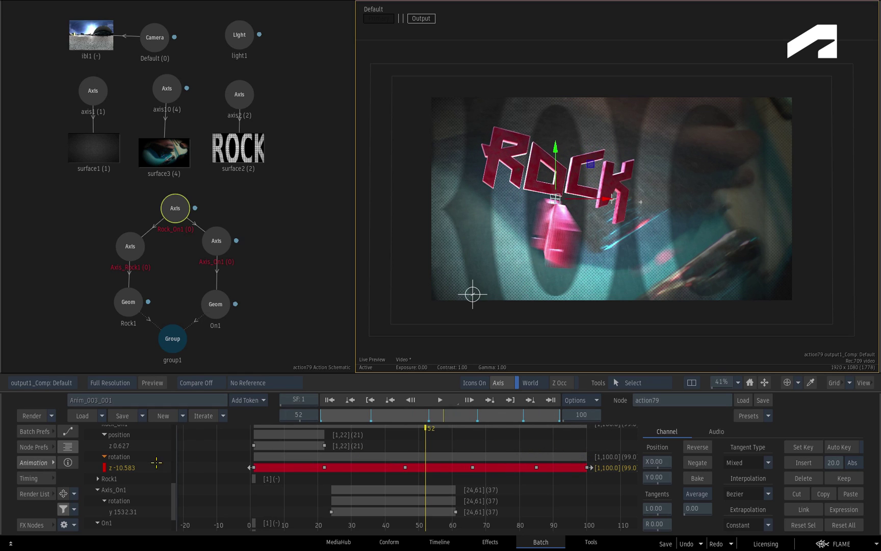
left_click(74, 524)
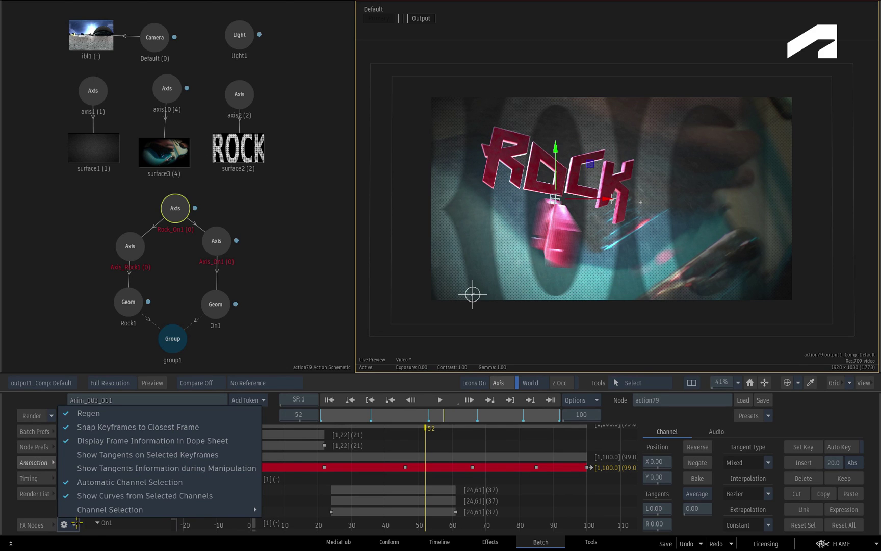
left_click(75, 523)
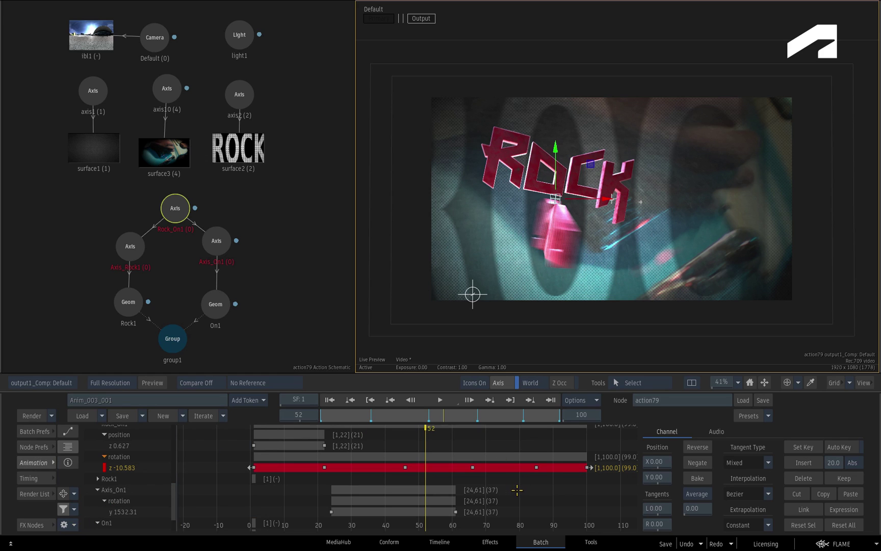
Use X Scale to squeeze the z rotation keys horizontally into frames 6–94
key("space+x")
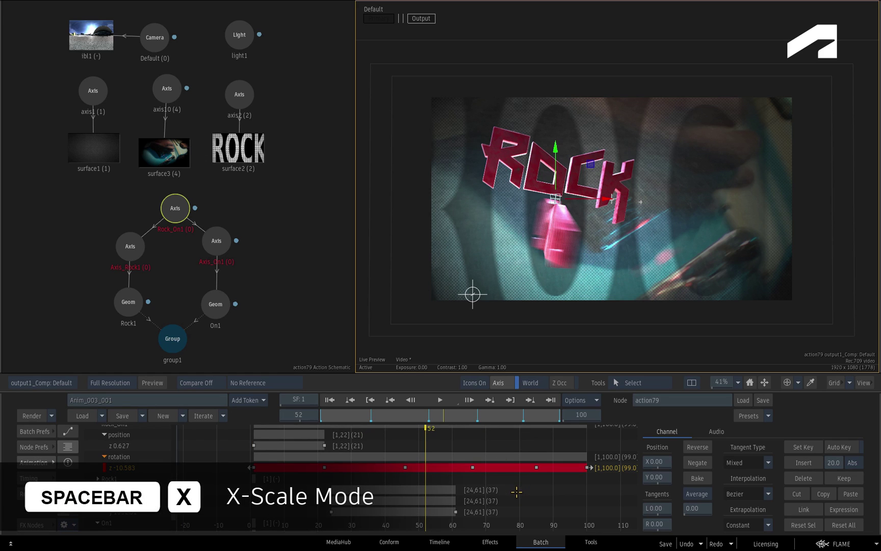
left_click(660, 382)
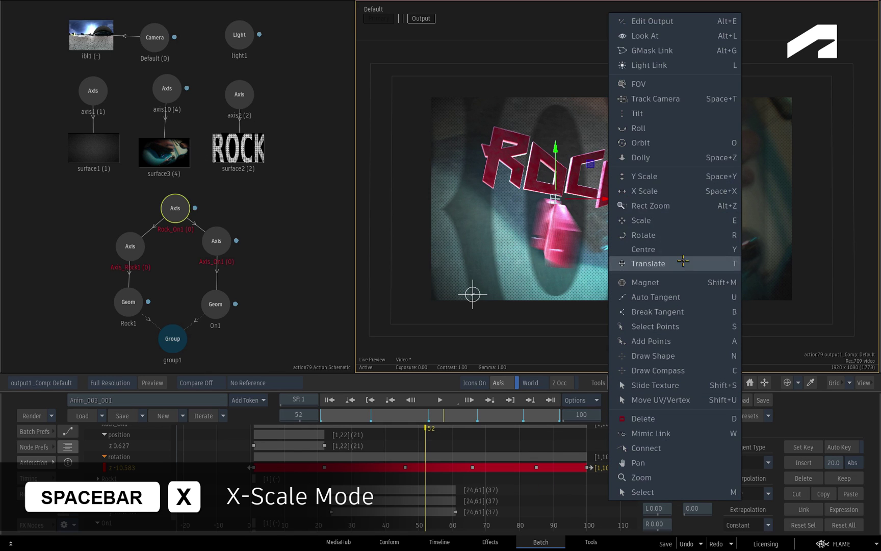
left_click(690, 191)
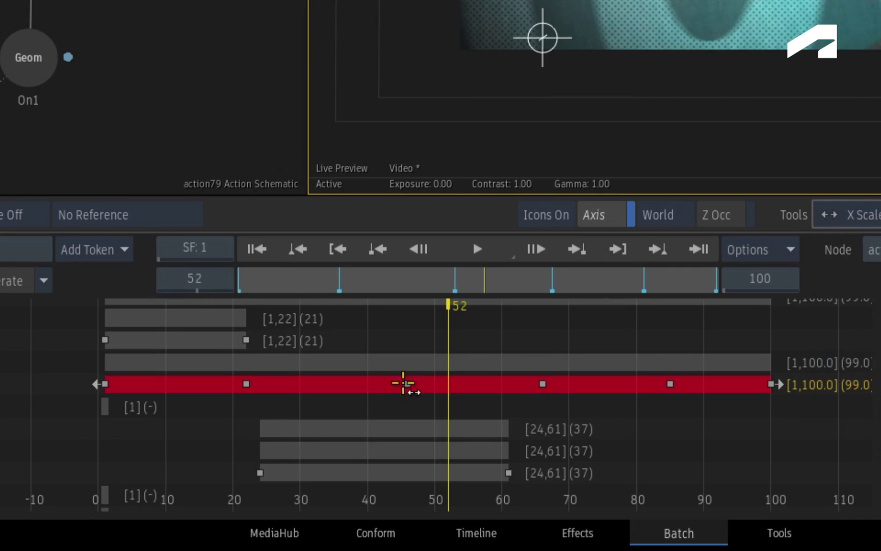
left_click_drag(405, 384, 398, 365)
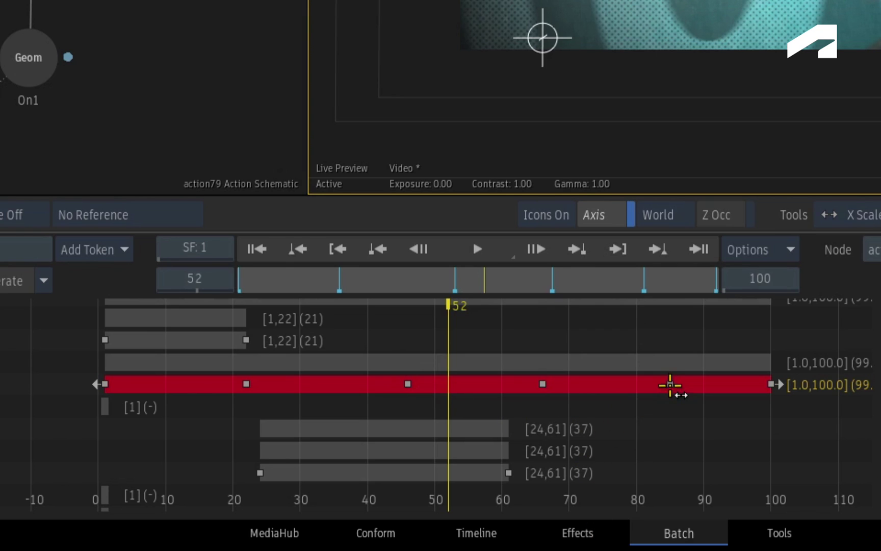
mouse_move(670, 382)
left_mouse_down()
mouse_move(593, 385)
mouse_move(673, 368)
mouse_move(657, 390)
left_mouse_up()
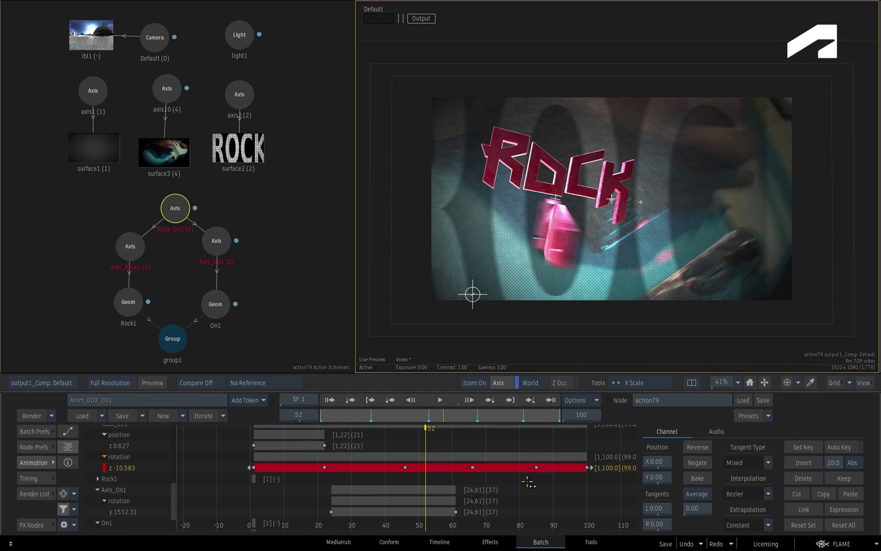
Select only the later z rotation keys and X Scale them closer together around frame 52
left_click(659, 382)
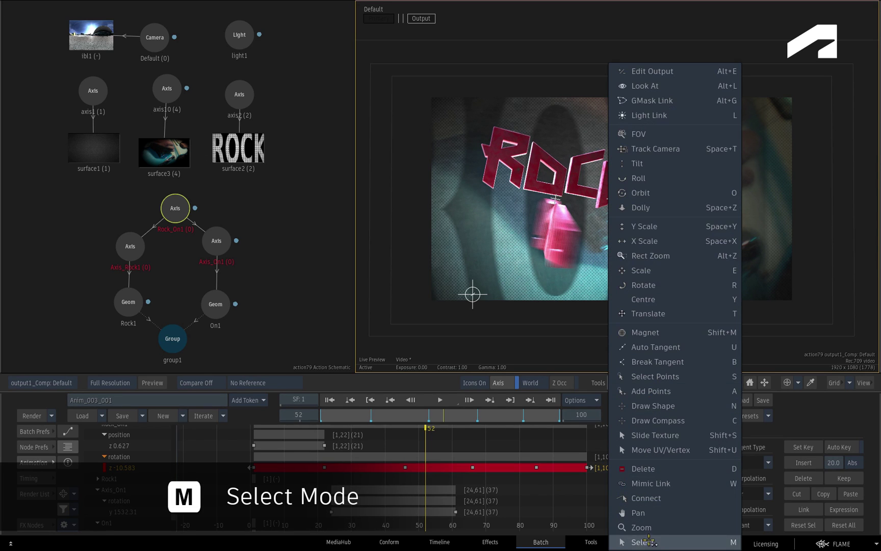
left_click(644, 542)
left_click(405, 468)
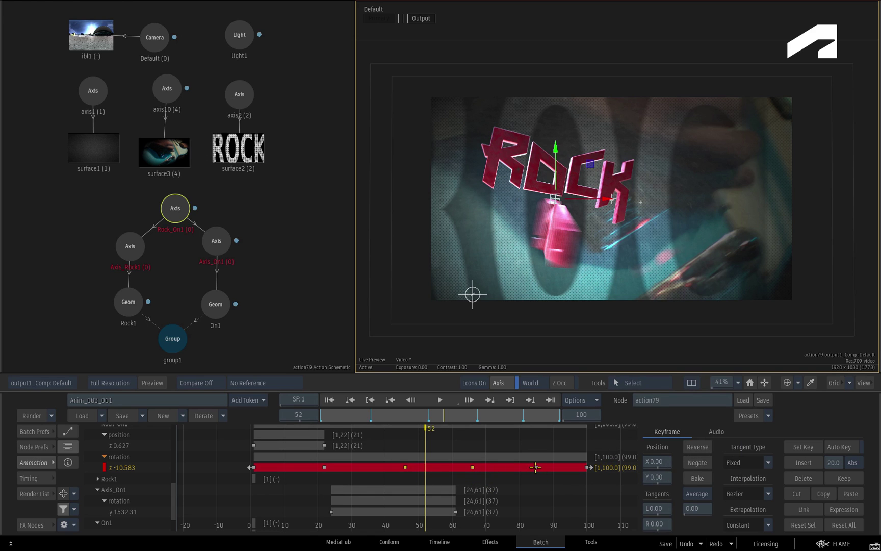
key("space+x")
left_click(660, 382)
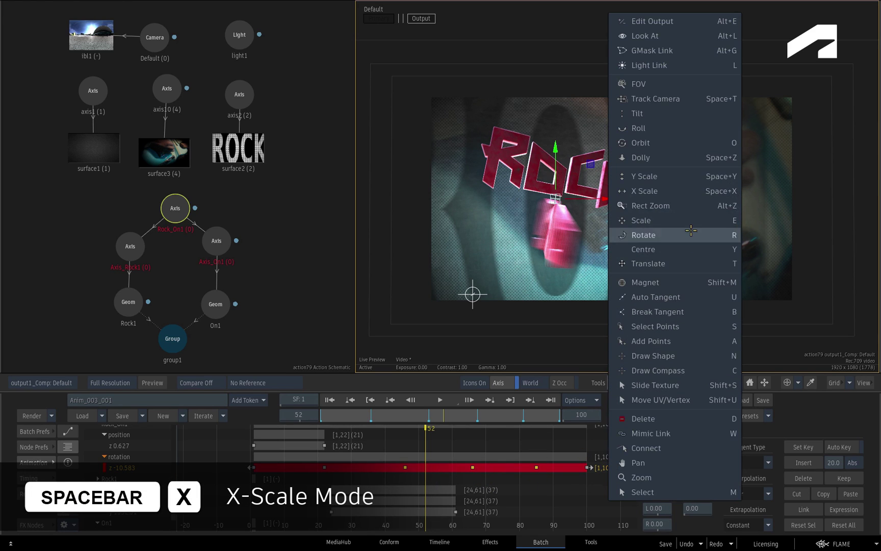
left_click(664, 191)
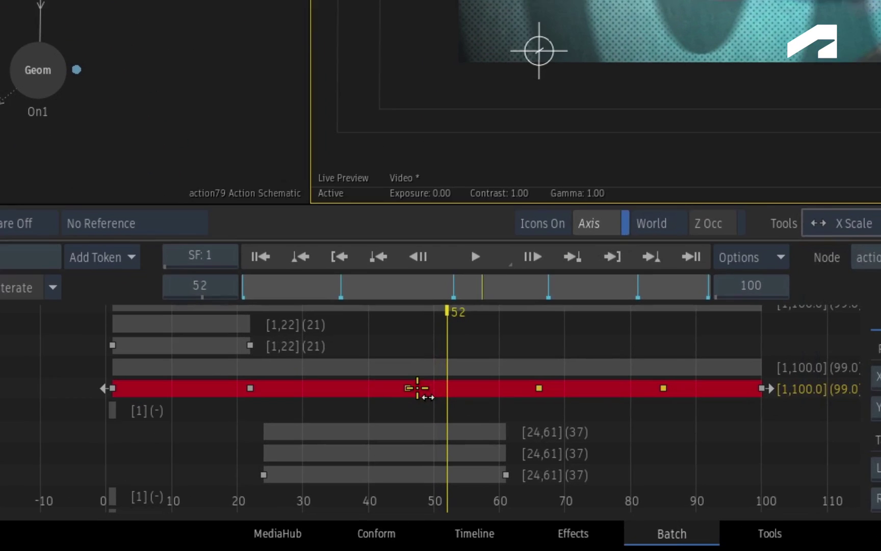
left_click_drag(418, 388, 498, 380)
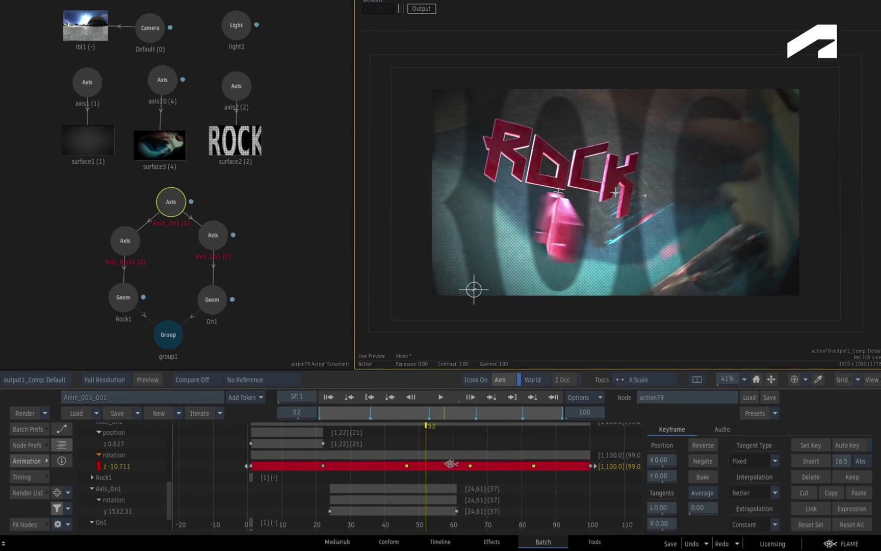